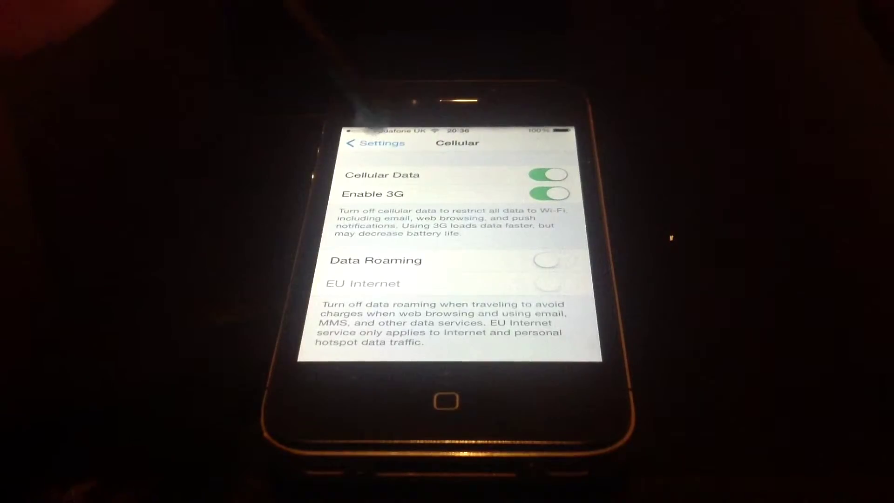
Step: Return to the main Settings list and go into Personal Hotspot to switch it on
left_click(375, 143)
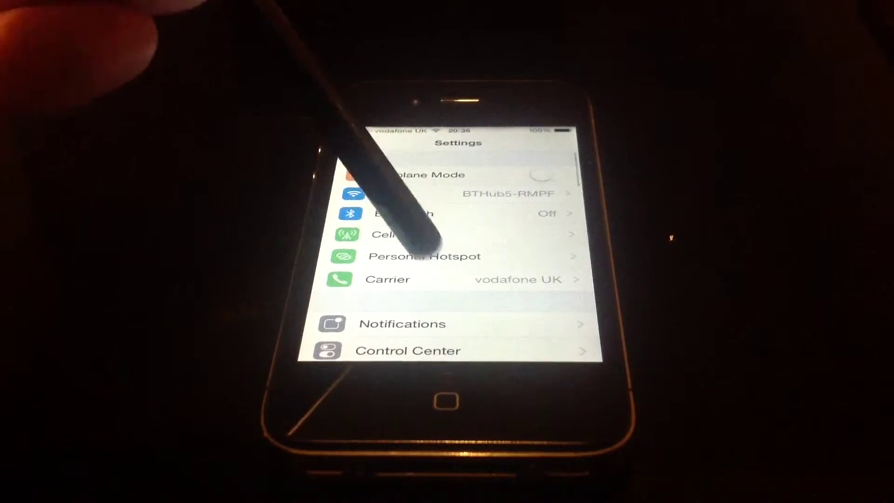
left_click(424, 256)
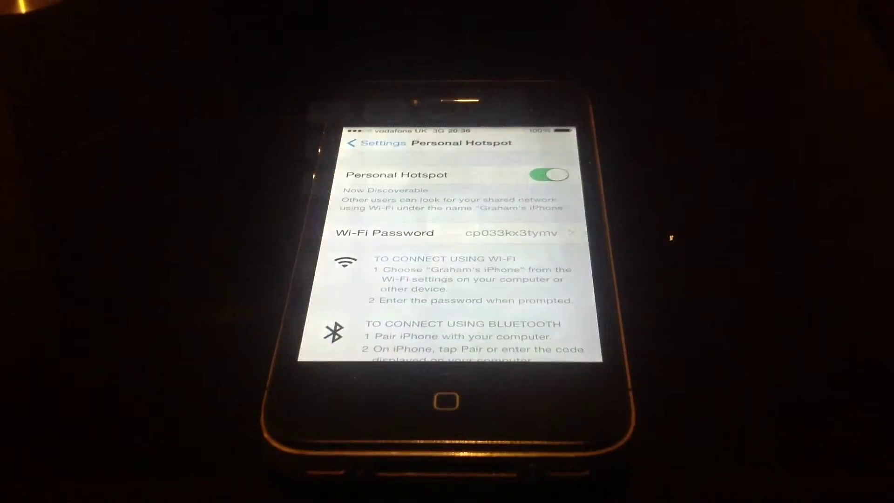
Step: Leave Settings on the first phone and go to Wi-Fi settings on the second iPhone
left_click(446, 401)
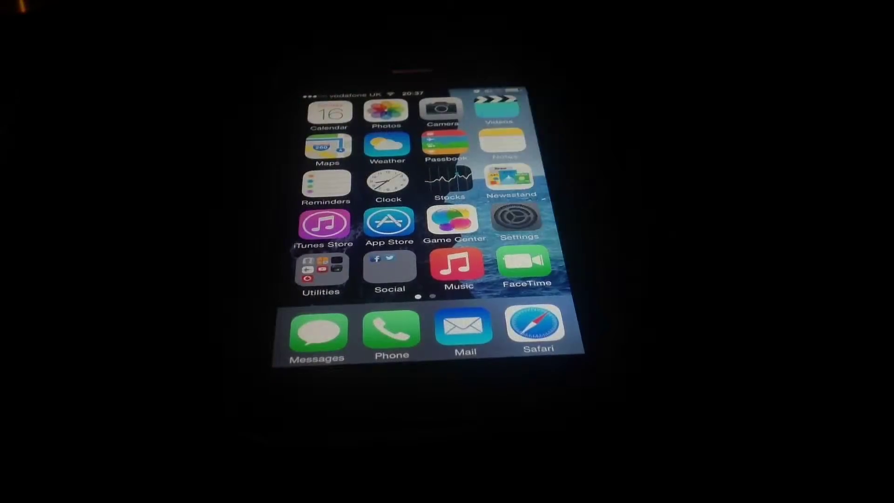
left_click(517, 218)
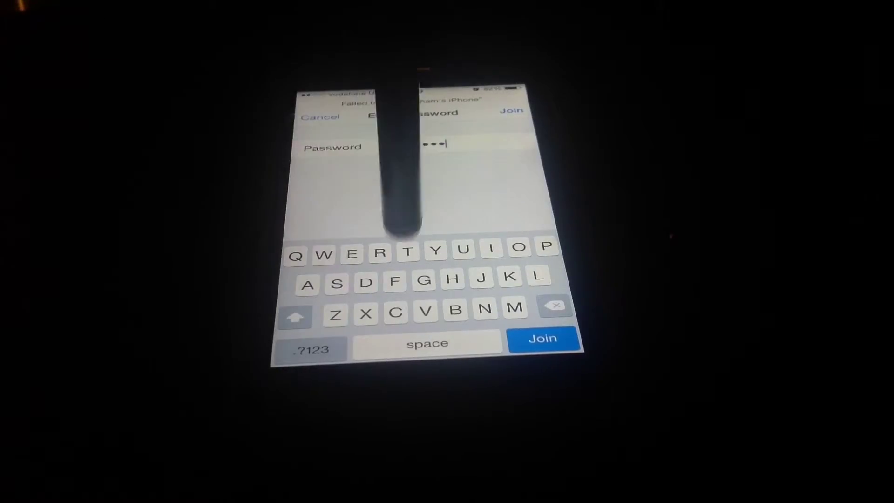
type("y")
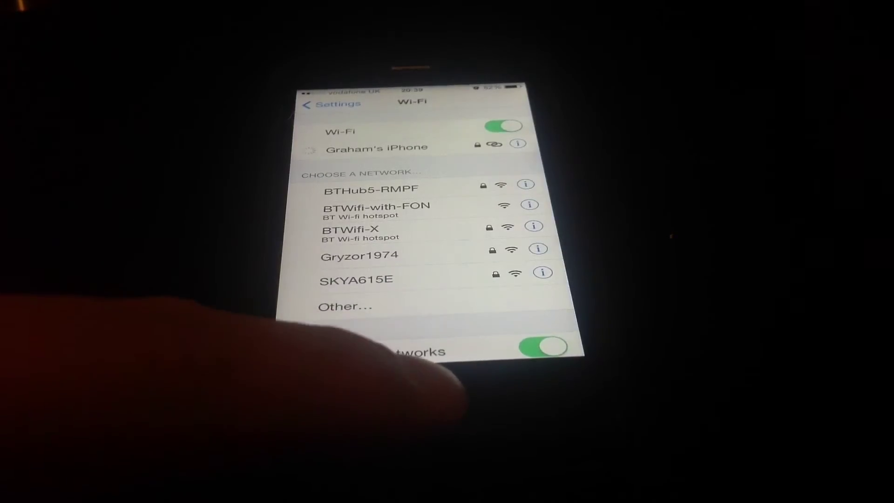
Step: Join the hotspot network on the second iPhone and return to its home screen
left_click(345, 303)
key("super")
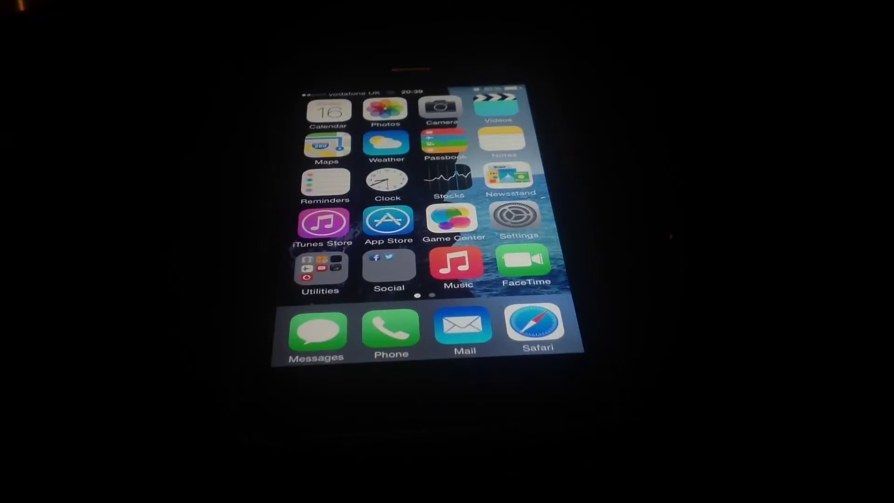